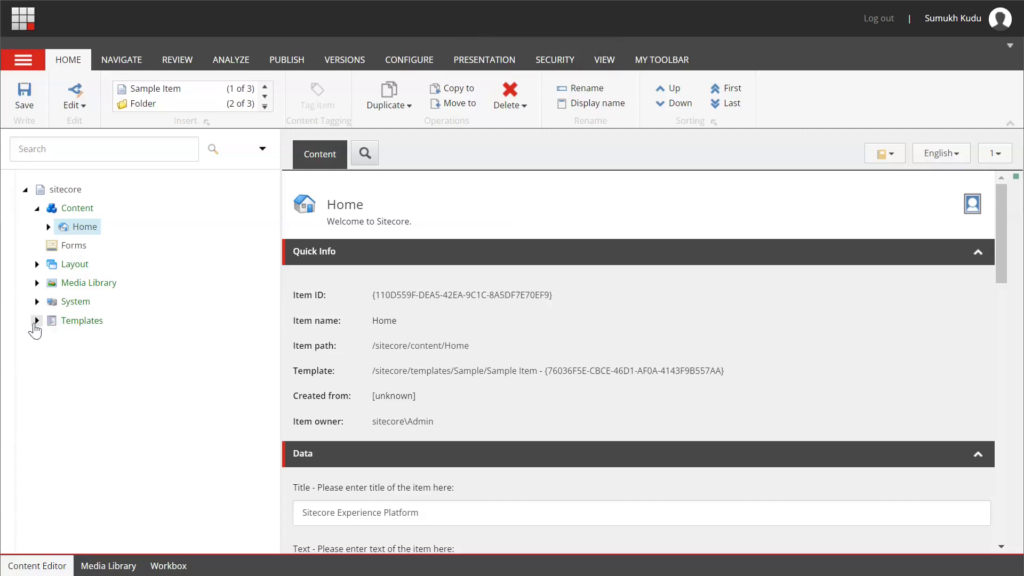
Expand the Templates node in the content tree to show its subfolders
{"action": "left_click", "coordinate": [35, 325]}
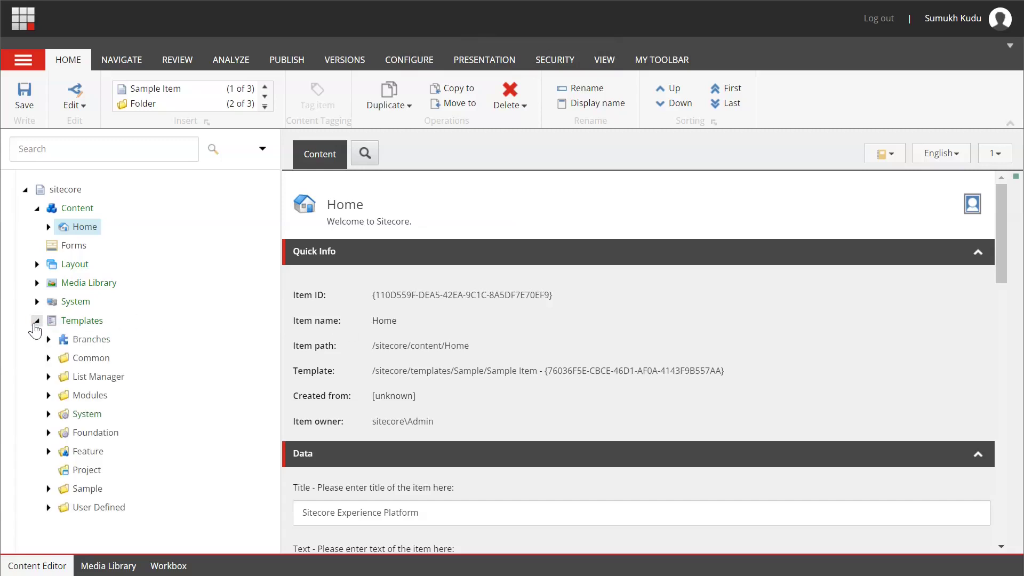
Insert a template folder under User Defined named 'Rendering Parameter Folder'
{"action": "left_click", "coordinate": [48, 507]}
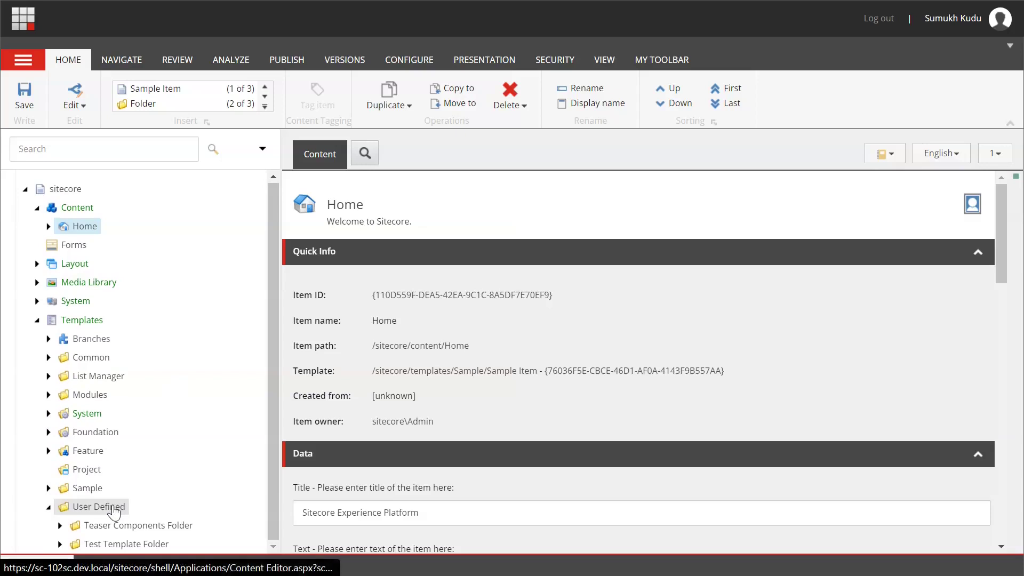
{"action": "right_click", "coordinate": [113, 512]}
{"action": "mouse_move", "coordinate": [239, 329]}
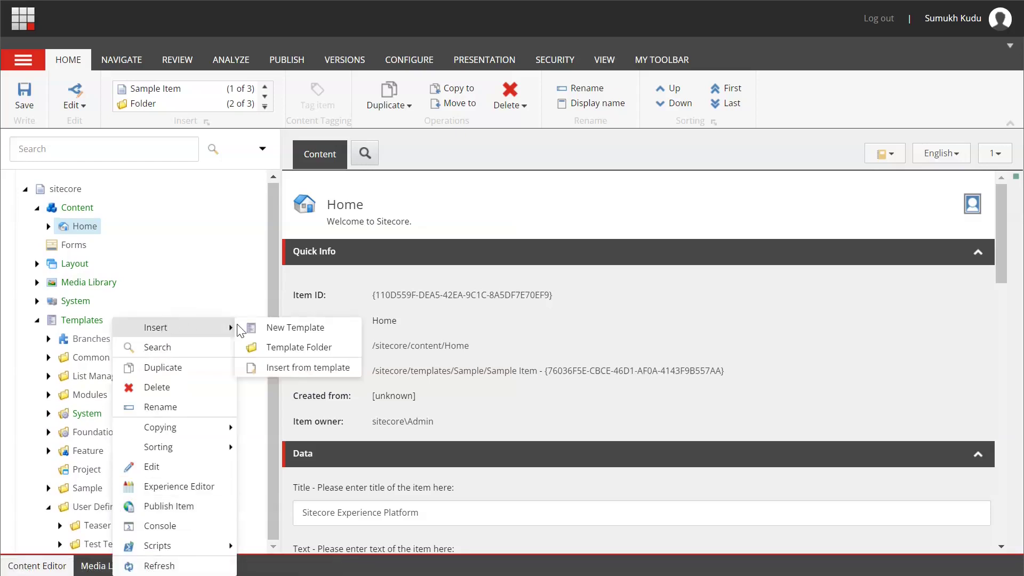
{"action": "left_click", "coordinate": [296, 347]}
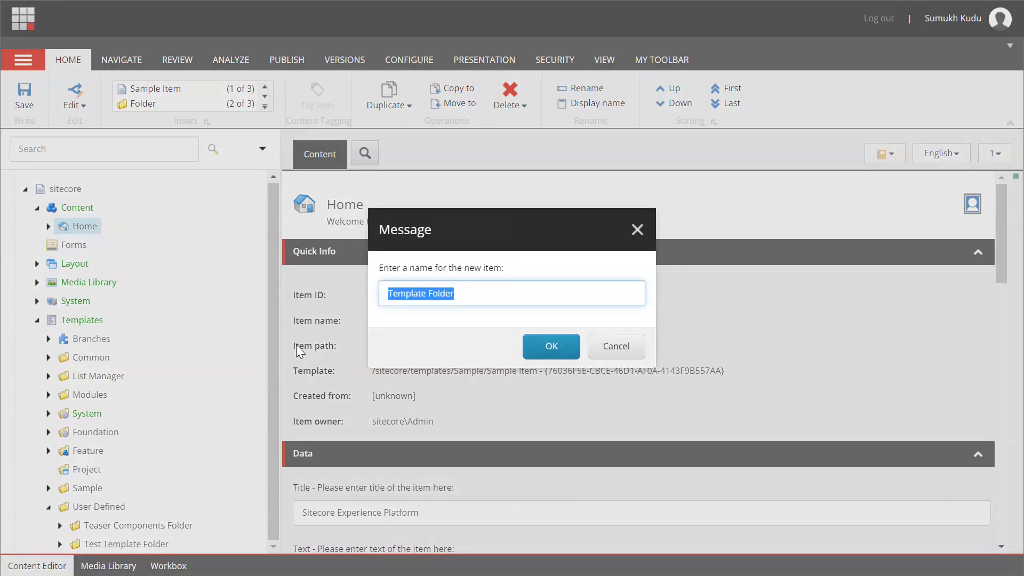
{"action": "key", "text": "Home"}
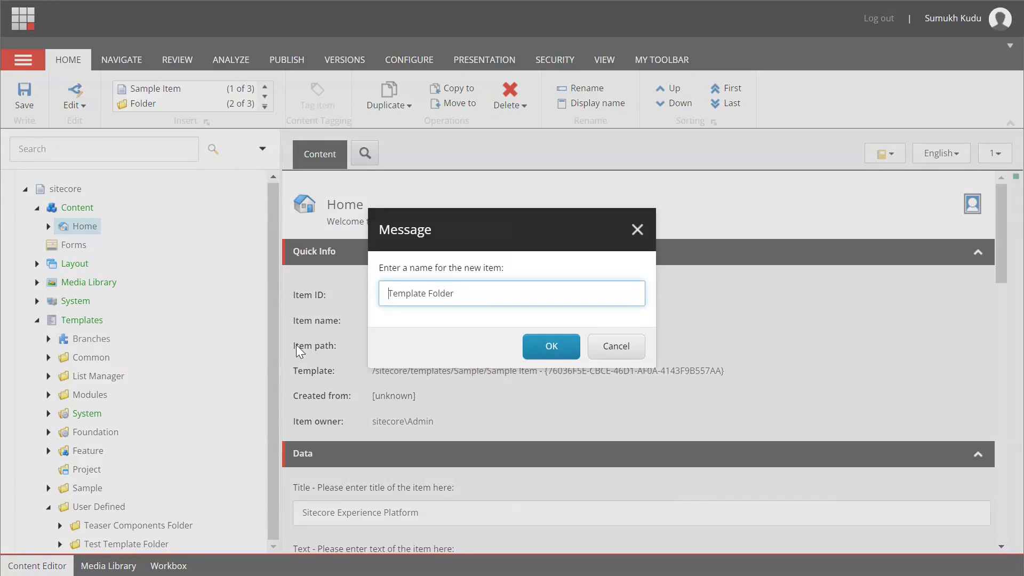
{"action": "type", "text": "Parameter "}
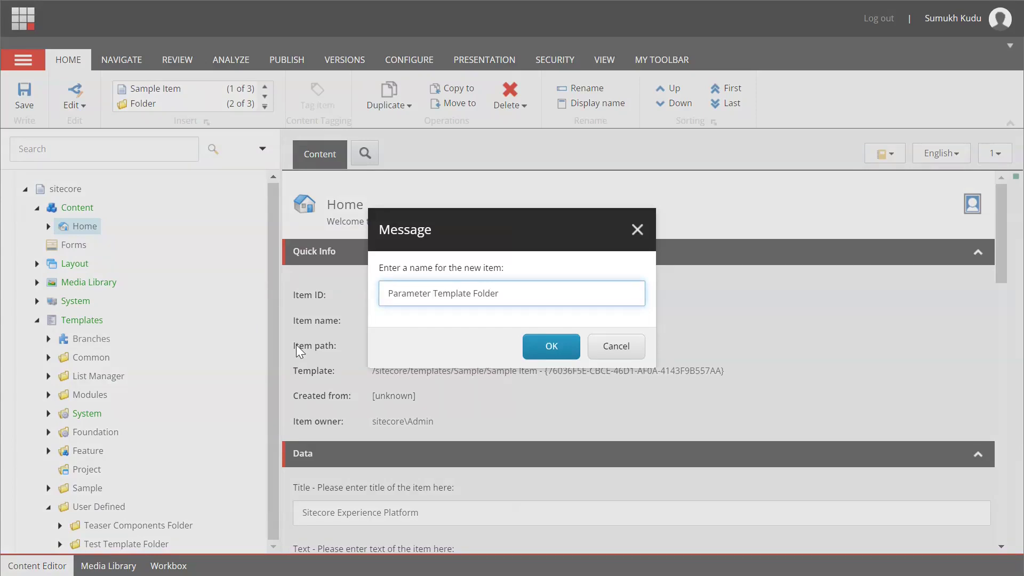
{"action": "type", "text": "Render"}
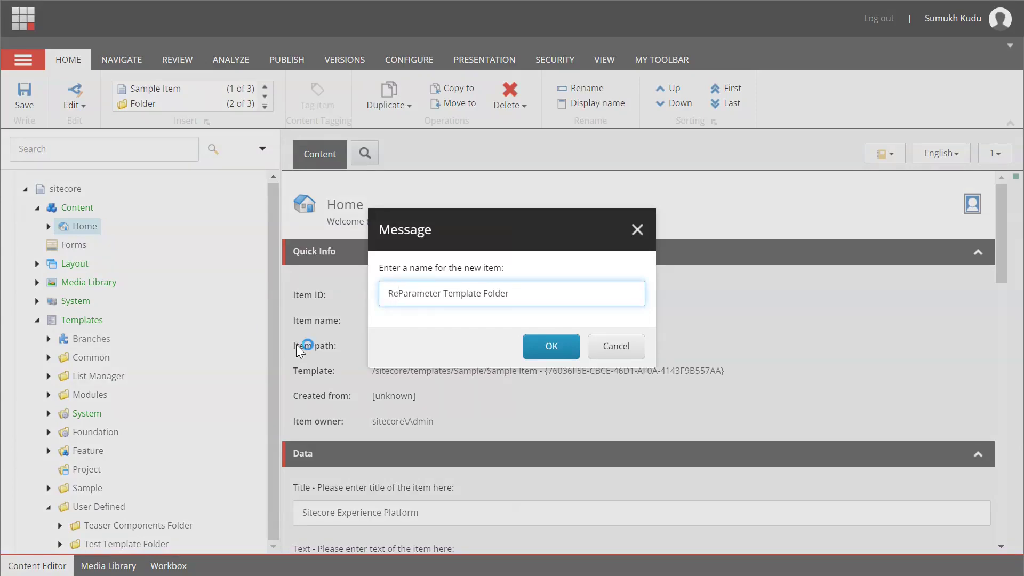
{"action": "type", "text": "ing"}
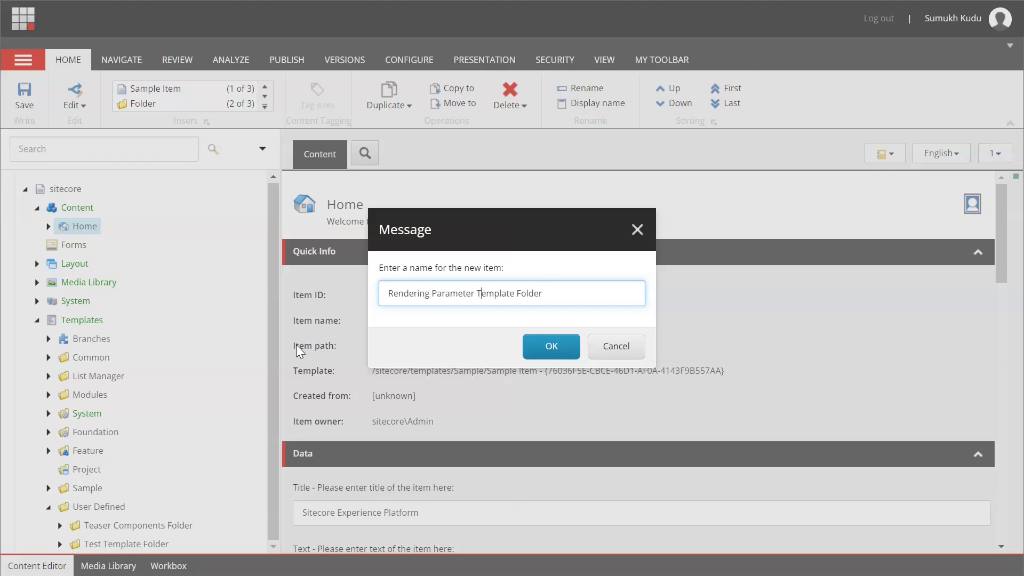
{"action": "key", "text": "shift+Right"}
{"action": "key", "text": "shift+Right"}
{"action": "key", "text": "shift+Right"}
{"action": "key", "text": "shift+Right"}
{"action": "key", "text": "shift+Right"}
{"action": "key", "text": "shift+Right"}
{"action": "key", "text": "shift+Right"}
{"action": "key", "text": "shift+Right"}
{"action": "key", "text": "Delete"}
{"action": "key", "text": "Delete"}
{"action": "left_click", "coordinate": [550, 349]}
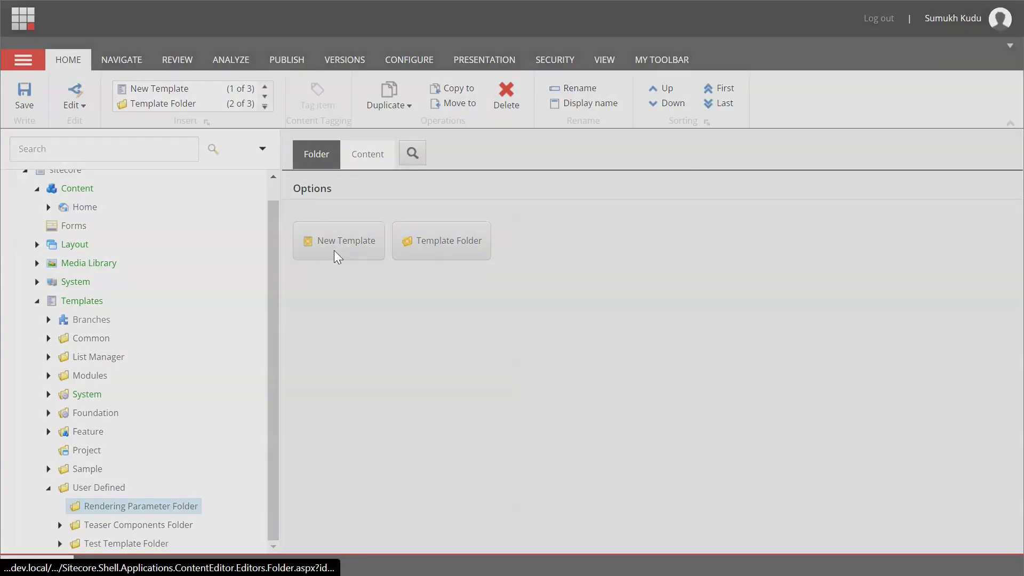
Start a new template named Test Rendering Parameter based on Standard Rendering Parameters
{"action": "left_click", "coordinate": [336, 251]}
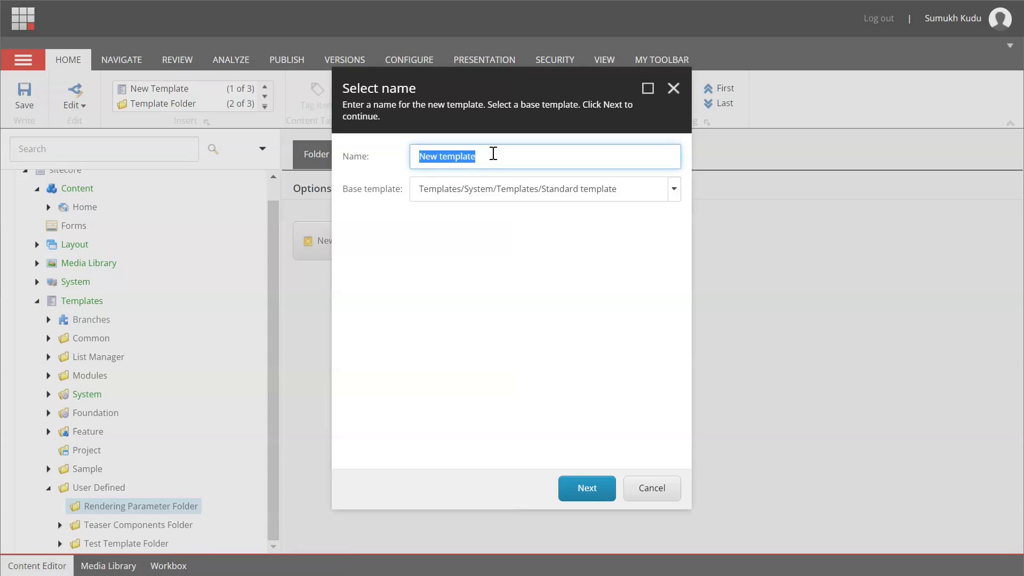
{"action": "type", "text": "Test Rendering Parameter"}
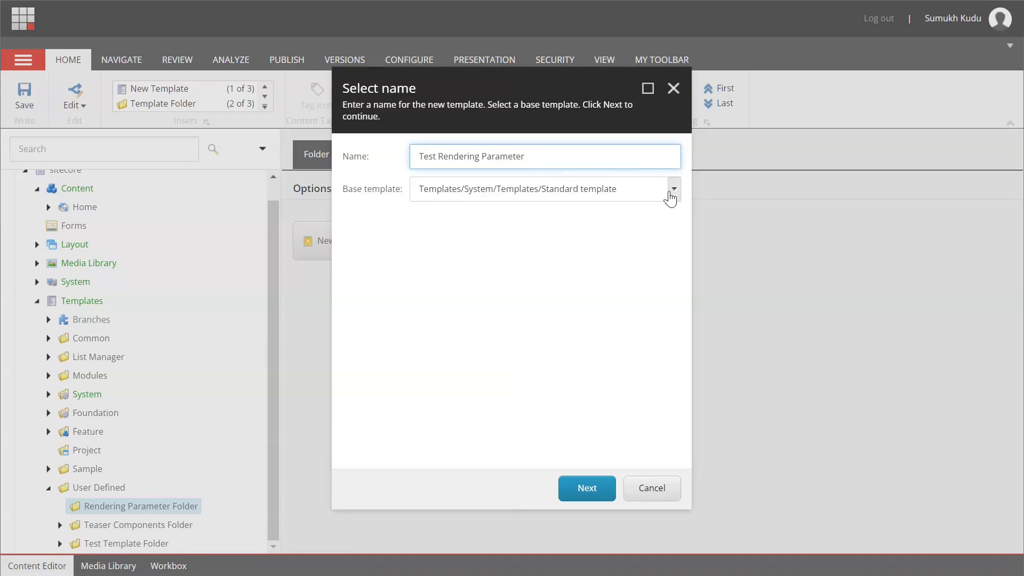
{"action": "left_click", "coordinate": [673, 189]}
{"action": "scroll", "coordinate": [504, 335], "scroll_direction": "down", "scroll_amount": 2}
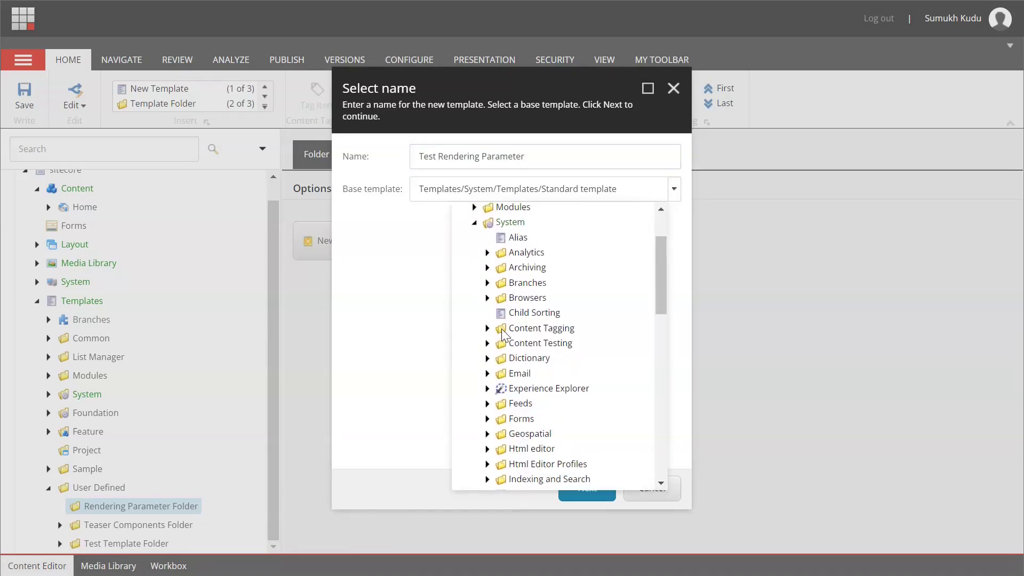
{"action": "scroll", "coordinate": [501, 375], "scroll_direction": "down", "scroll_amount": 2}
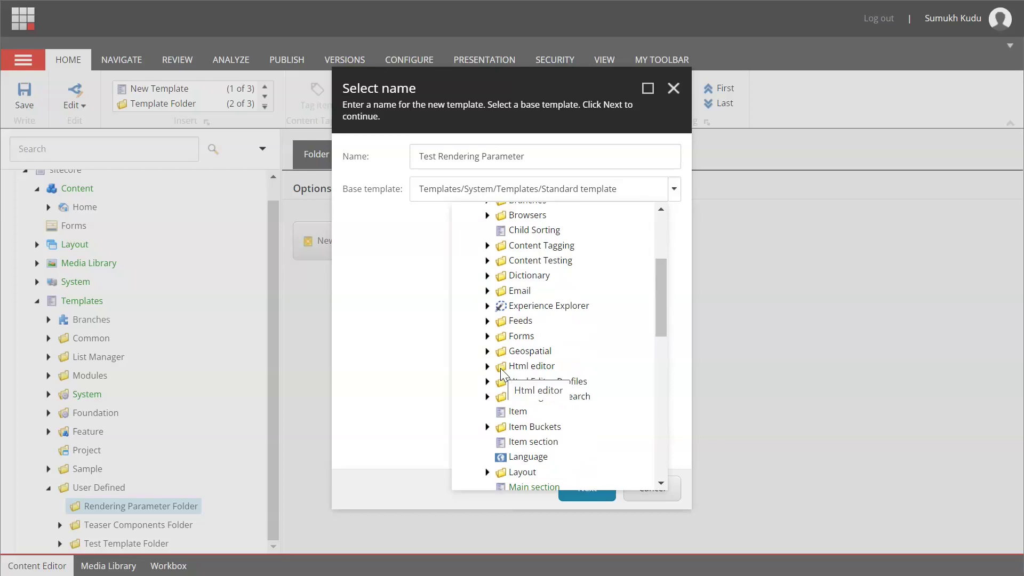
{"action": "scroll", "coordinate": [585, 349], "scroll_direction": "down", "scroll_amount": 2}
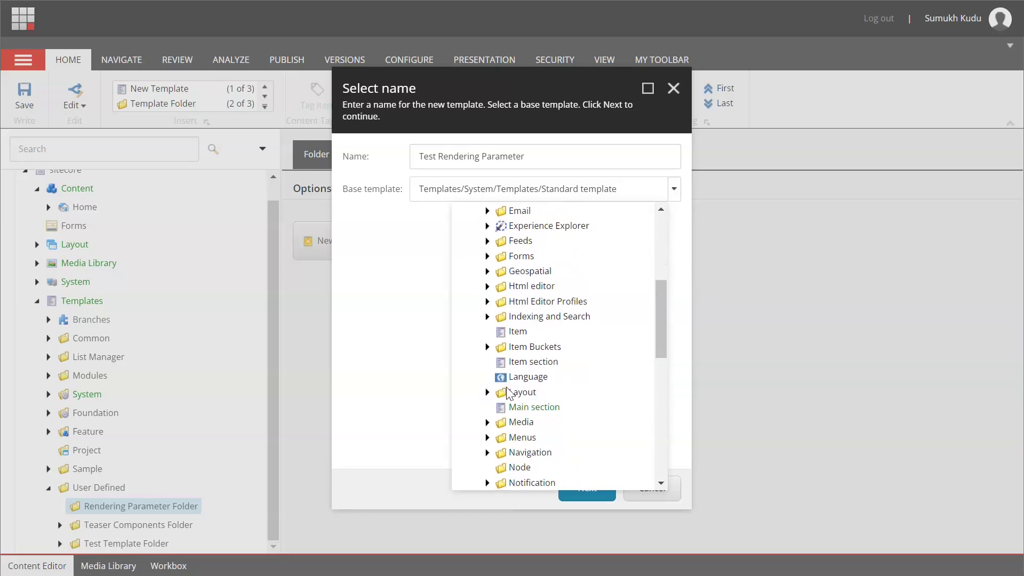
{"action": "left_click", "coordinate": [488, 392]}
{"action": "scroll", "coordinate": [488, 399], "scroll_direction": "down", "scroll_amount": 4}
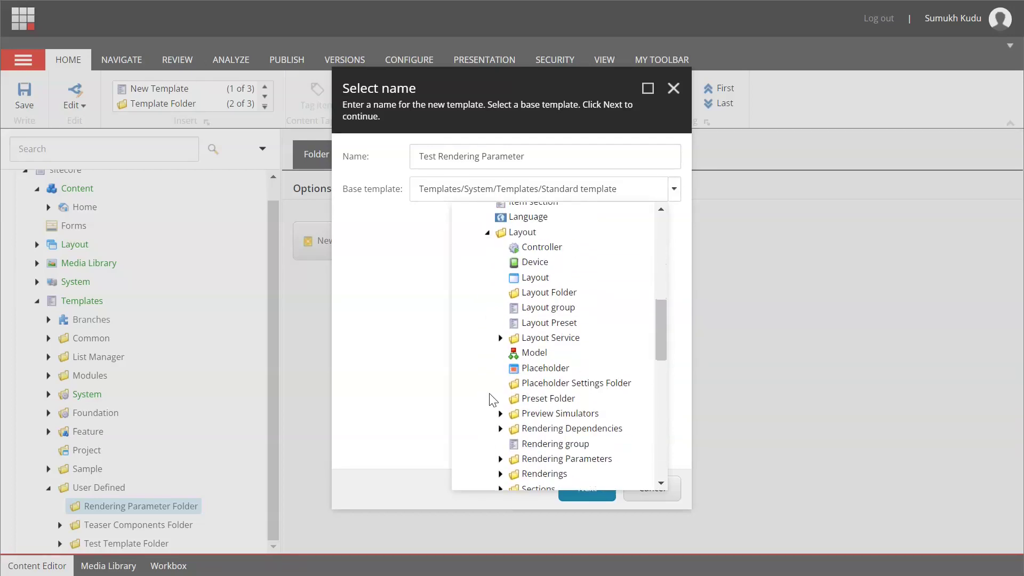
{"action": "scroll", "coordinate": [491, 399], "scroll_direction": "down", "scroll_amount": 2}
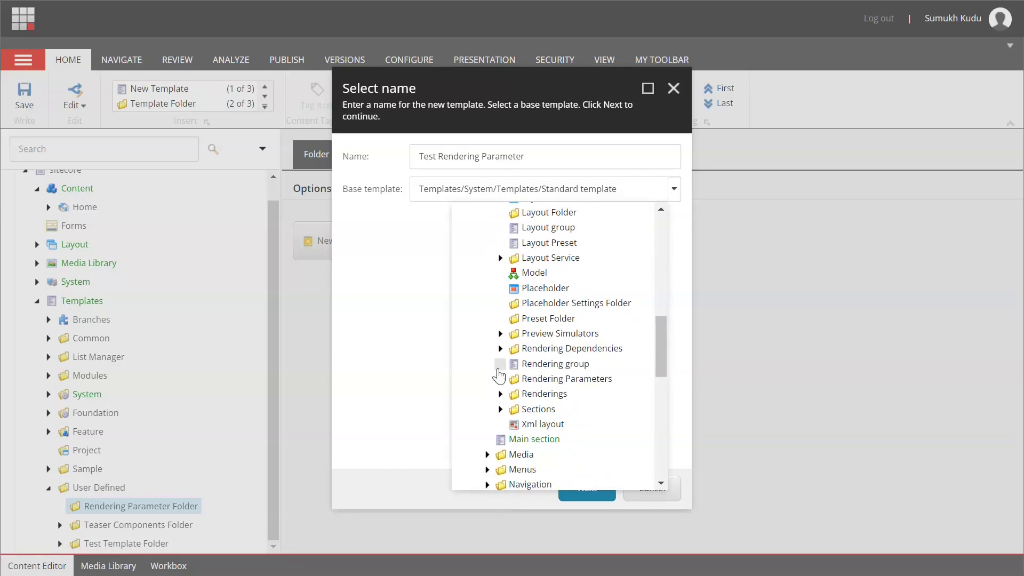
{"action": "left_click", "coordinate": [500, 380]}
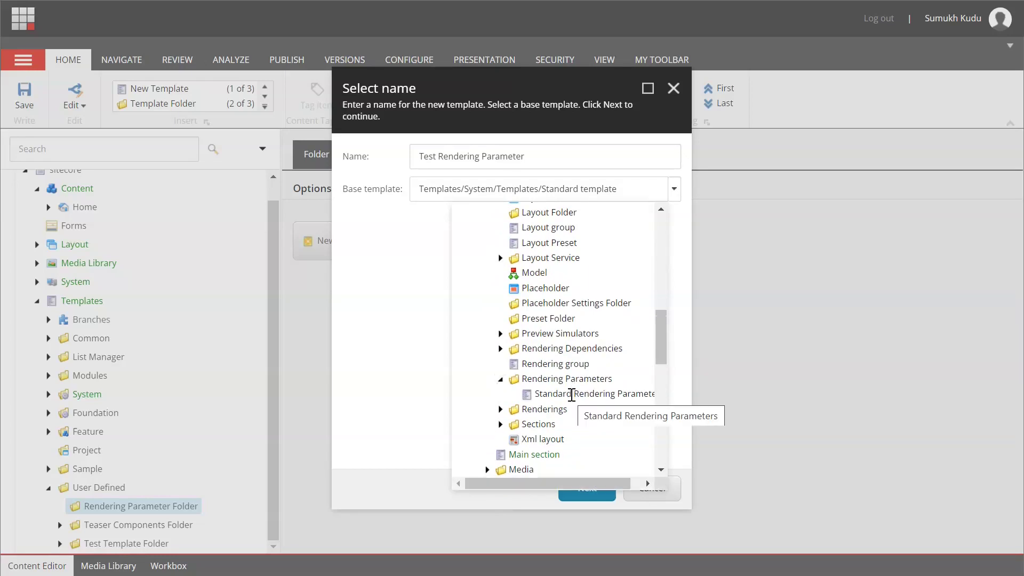
{"action": "left_click", "coordinate": [581, 395]}
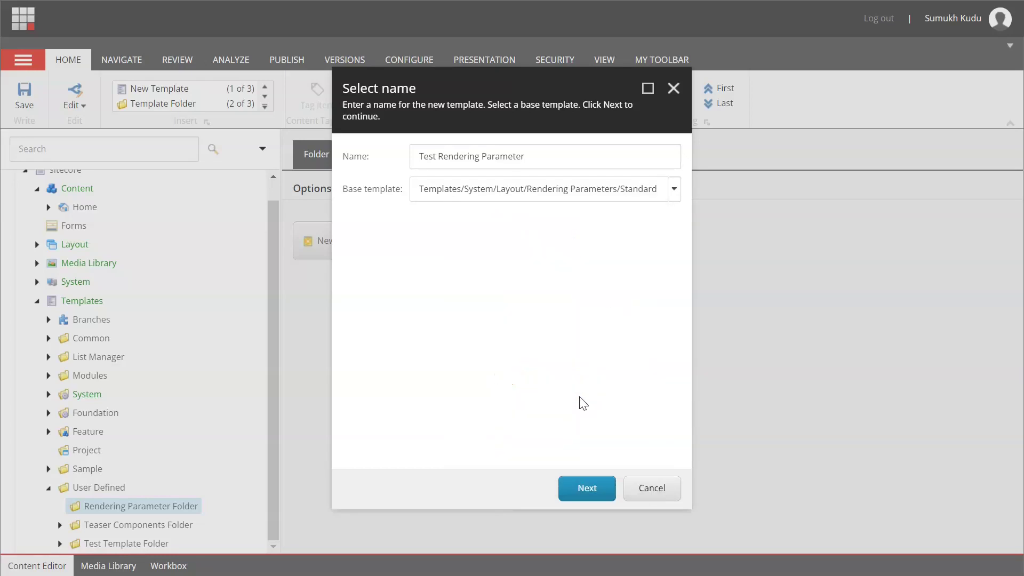
Store the template in Rendering Parameter Folder and dismiss the confirmation
{"action": "left_click", "coordinate": [585, 489]}
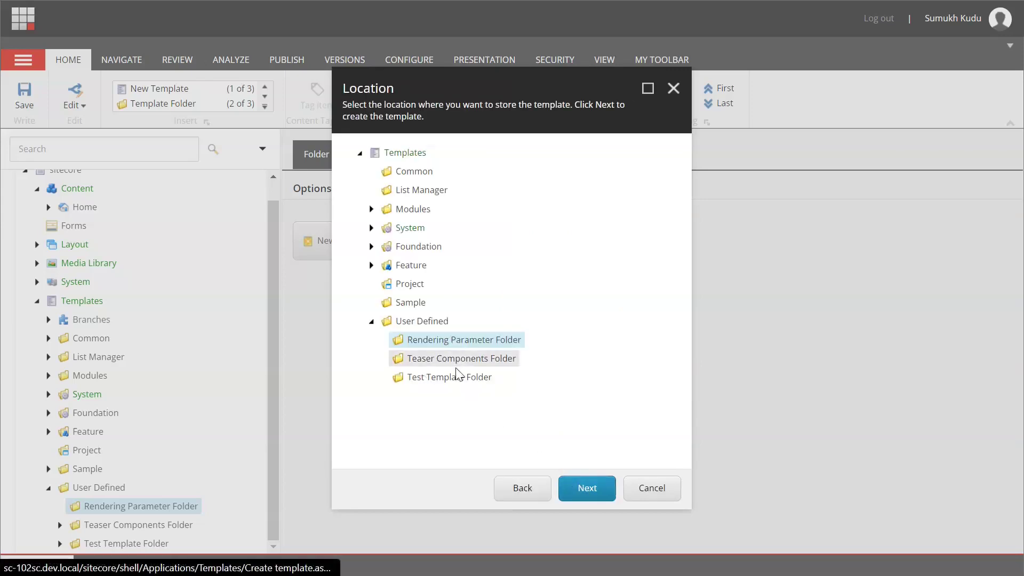
{"action": "left_click", "coordinate": [590, 488]}
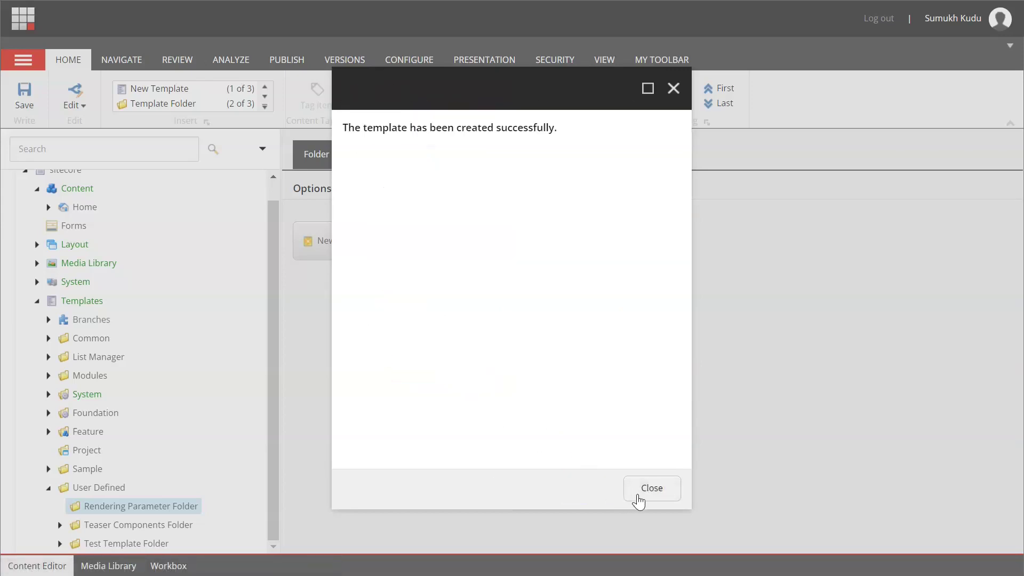
{"action": "left_click", "coordinate": [639, 501]}
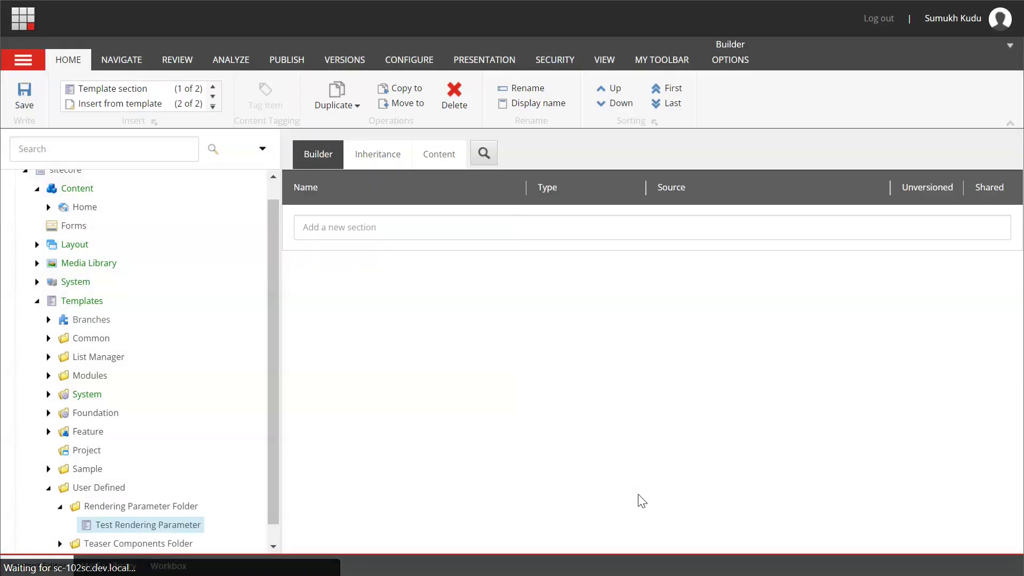
Add a 'Rendering Parameter Section' with a field named 'Change Background Color'
{"action": "left_click", "coordinate": [491, 228]}
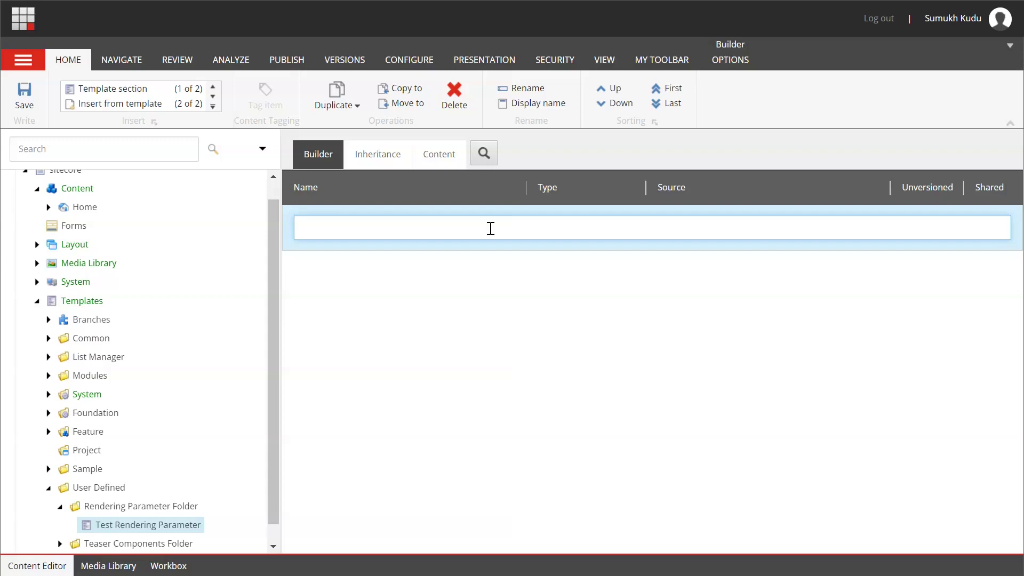
{"action": "type", "text": "Rende"}
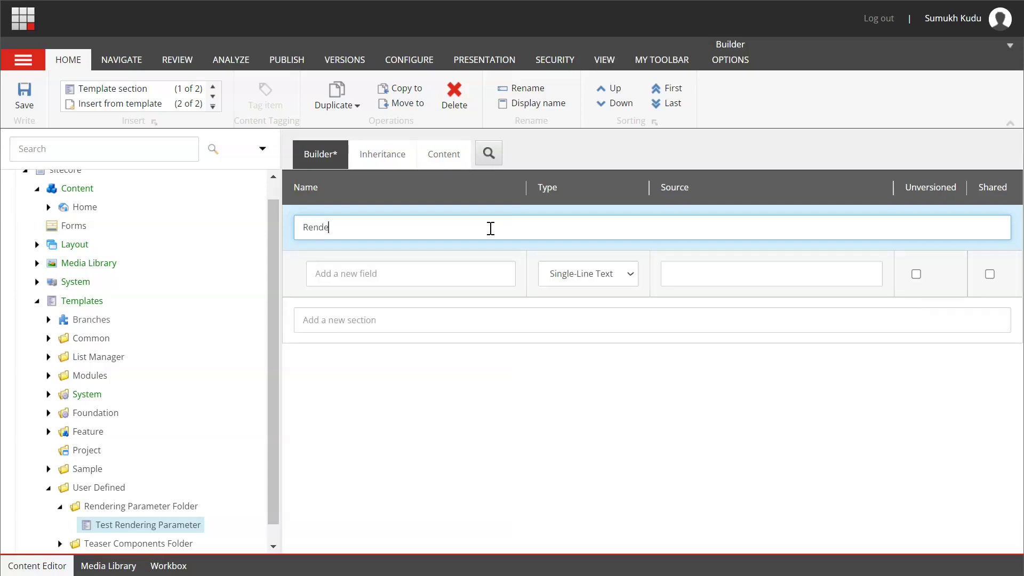
{"action": "type", "text": "ring Parameter Section"}
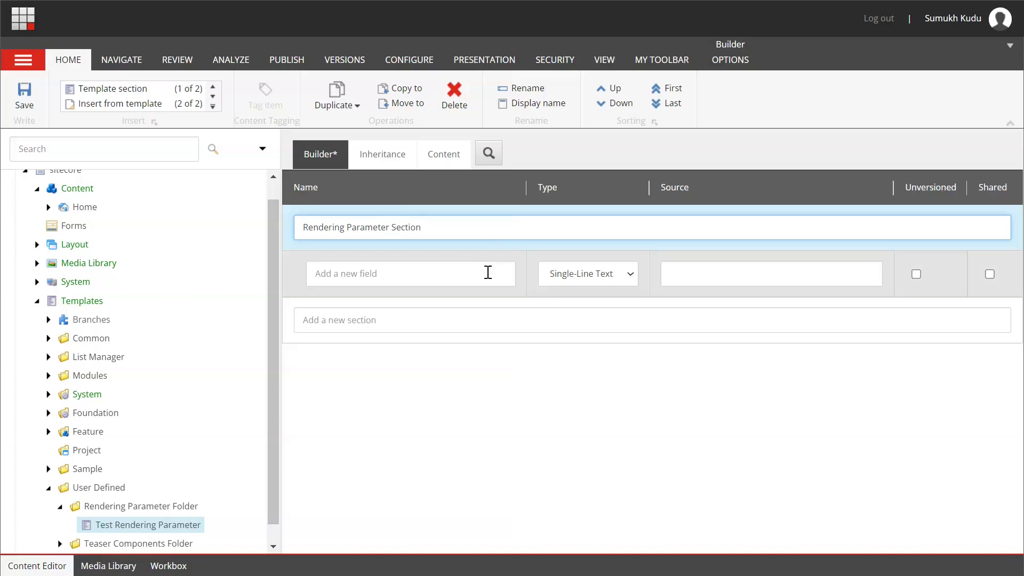
{"action": "left_click", "coordinate": [488, 274]}
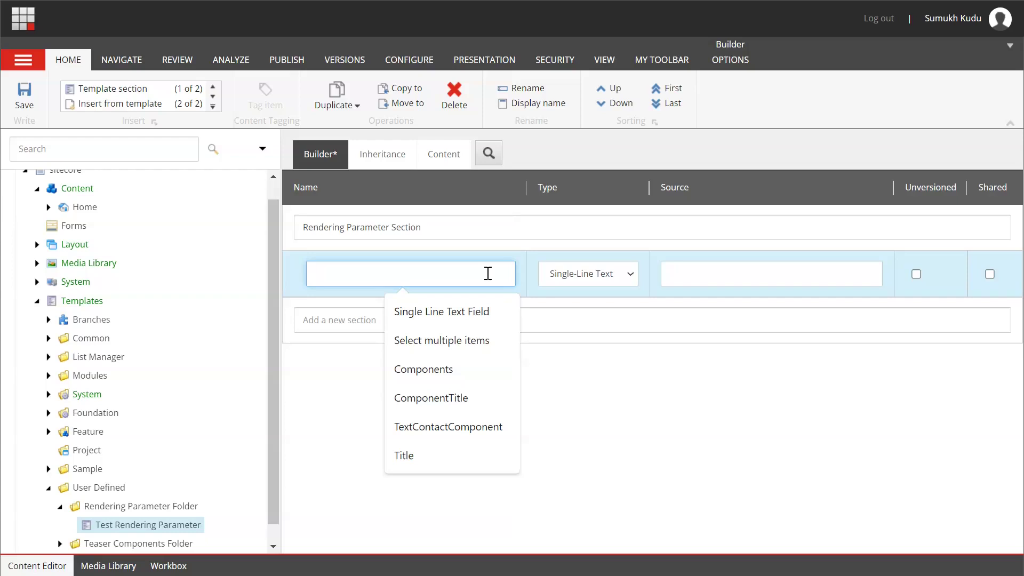
{"action": "type", "text": "Change Background Color"}
Set the field type to Checkbox and save the template
{"action": "left_click", "coordinate": [614, 274]}
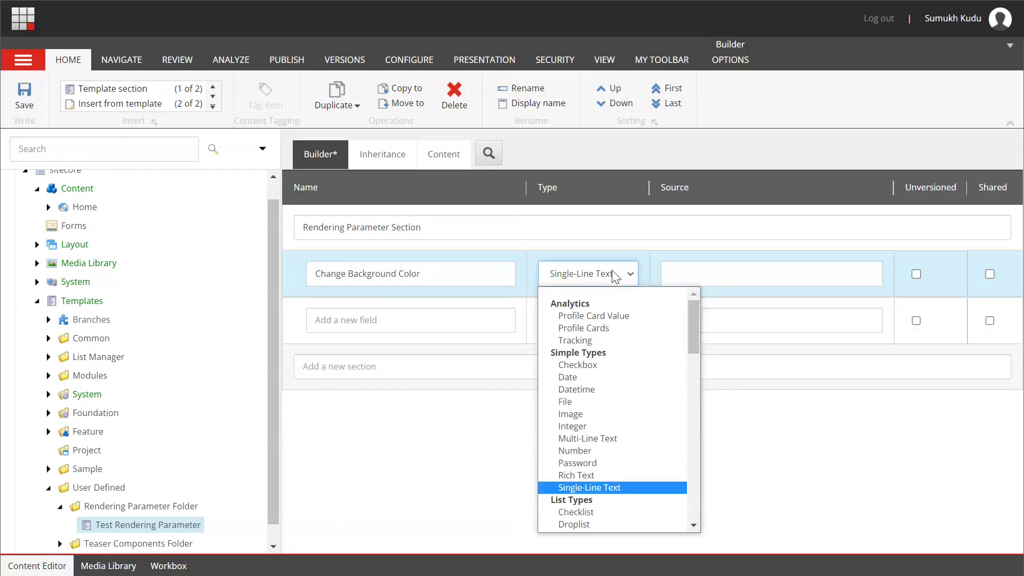
{"action": "key", "text": "c"}
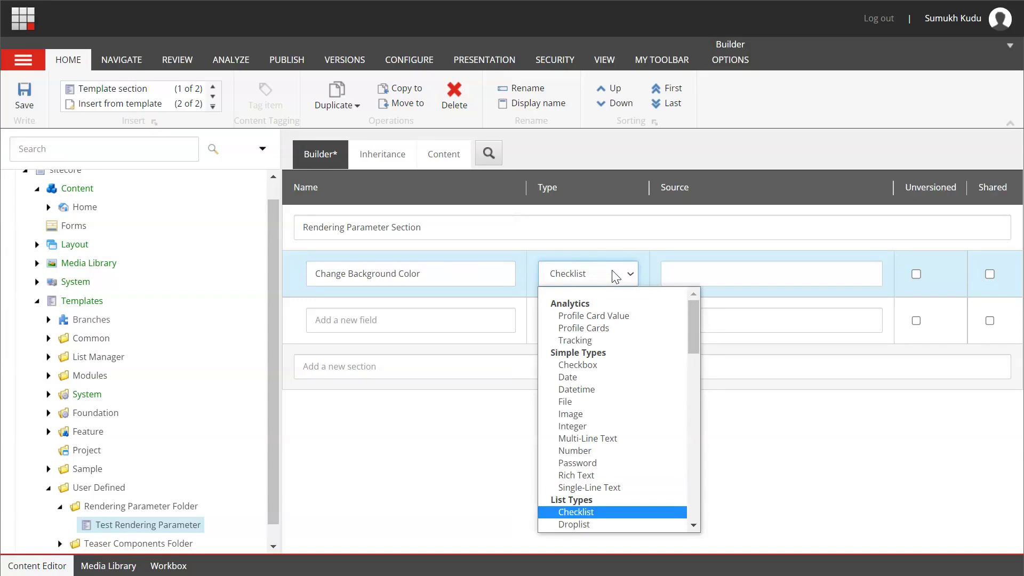
{"action": "key", "text": "c"}
{"action": "key", "text": "c"}
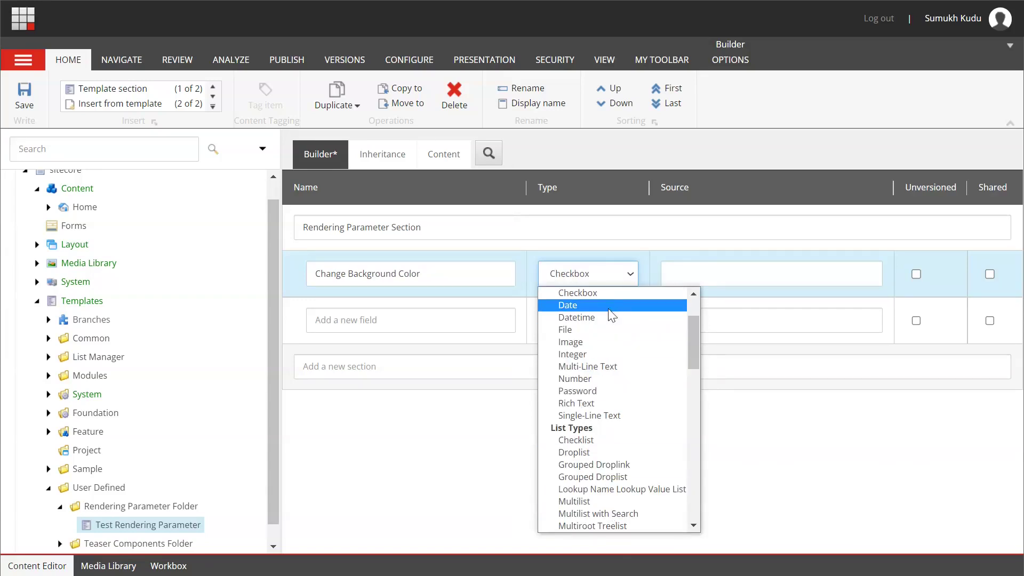
{"action": "left_click", "coordinate": [611, 295]}
{"action": "key", "text": "ctrl+s"}
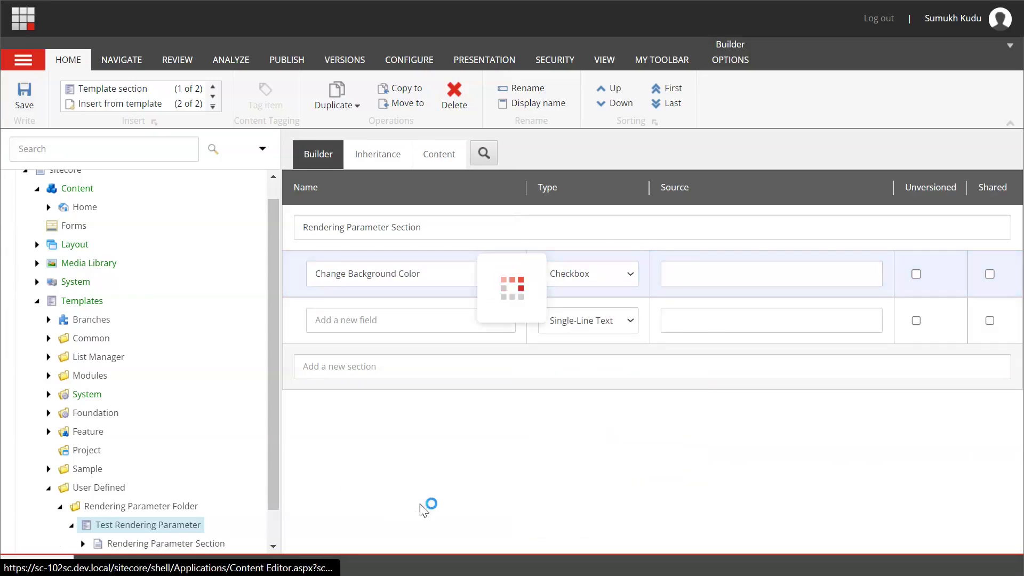
{"action": "scroll", "coordinate": [144, 468], "scroll_direction": "up", "scroll_amount": 1}
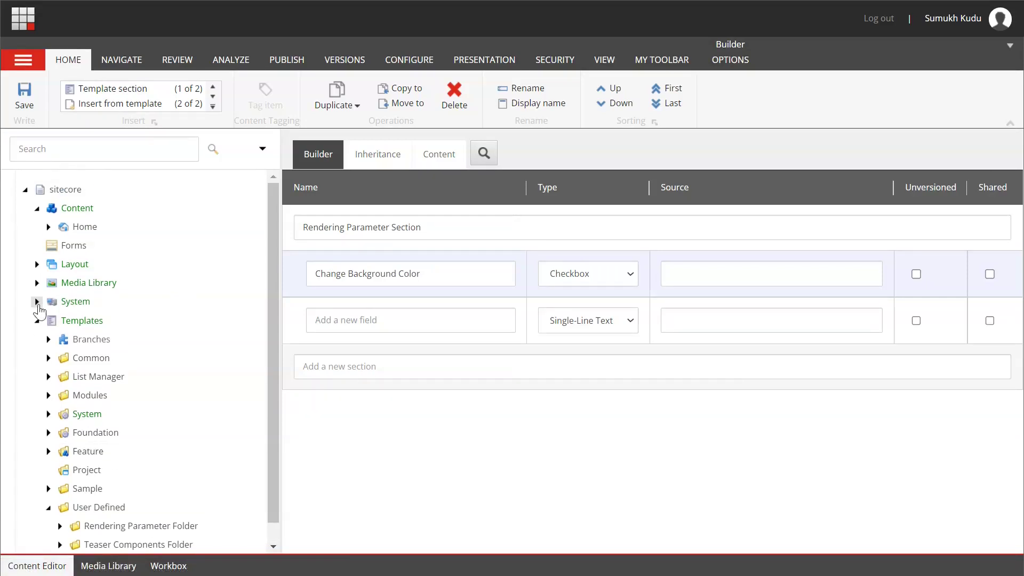
Expand Layout > Renderings > Sample and open the Sample Rendering item
{"action": "left_click", "coordinate": [36, 265]}
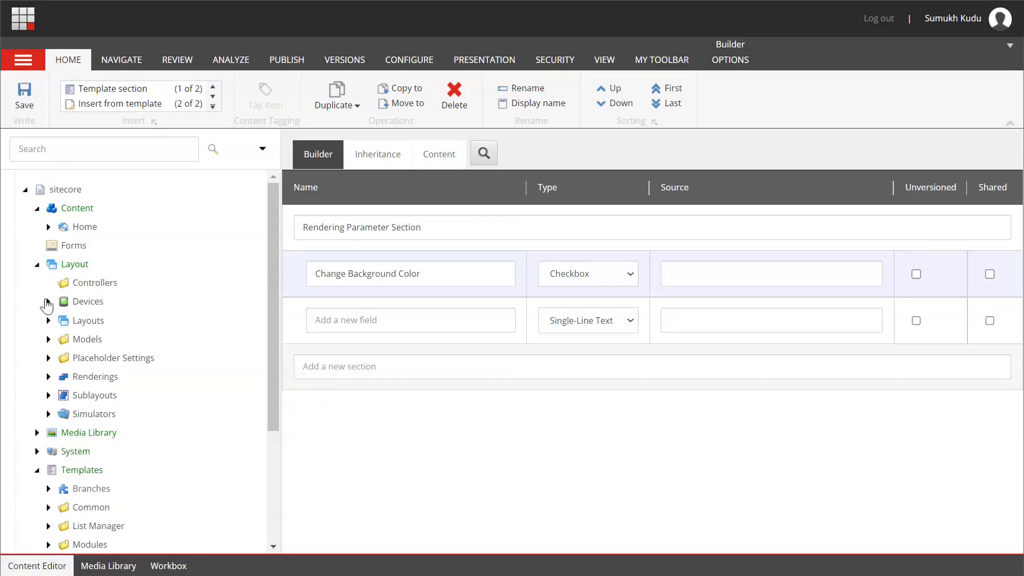
{"action": "left_click", "coordinate": [48, 377]}
{"action": "scroll", "coordinate": [47, 385], "scroll_direction": "down", "scroll_amount": 3}
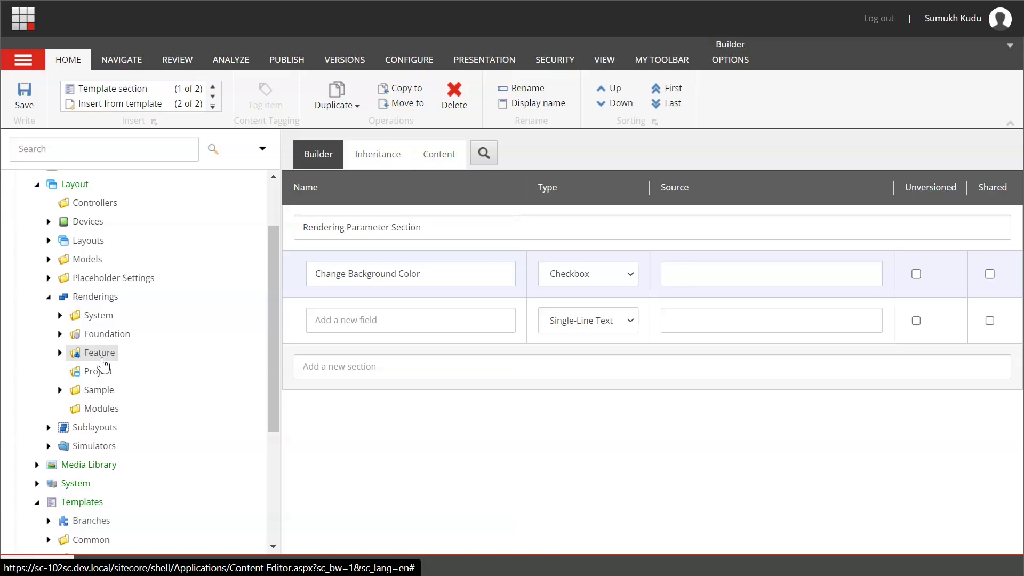
{"action": "left_click", "coordinate": [102, 359]}
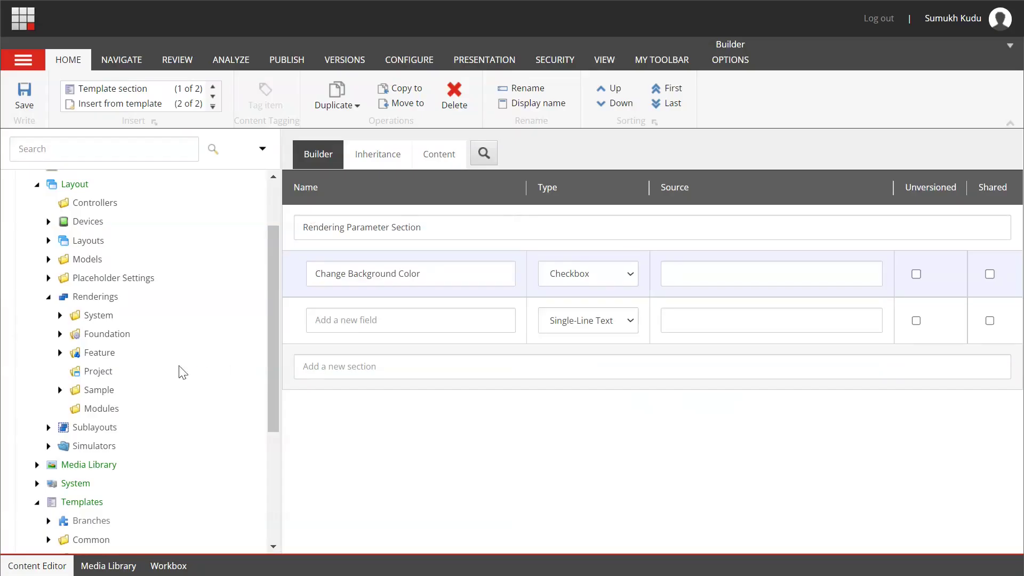
{"action": "left_click", "coordinate": [59, 390]}
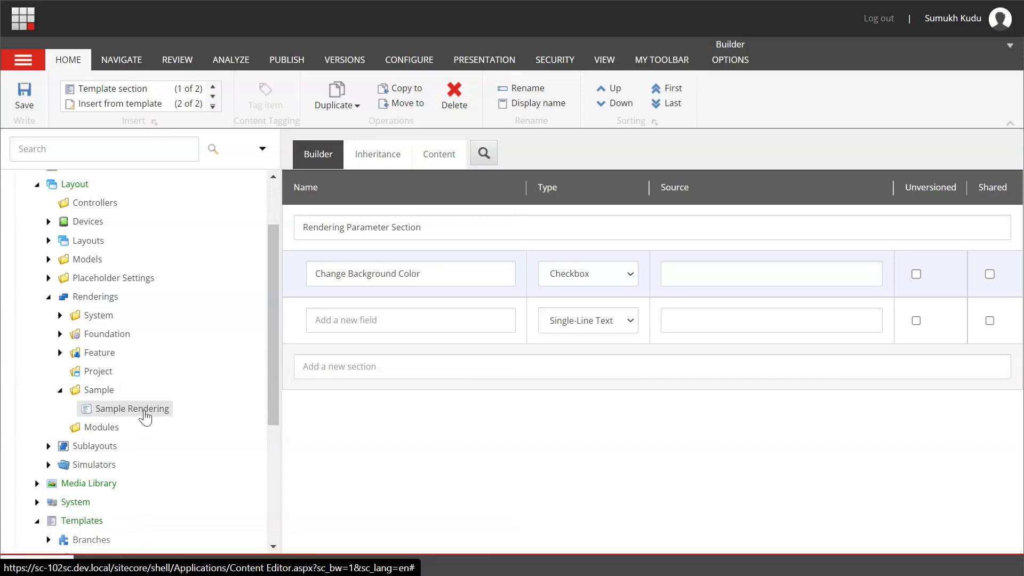
{"action": "left_click", "coordinate": [144, 412]}
Set Parameters Template to User Defined > Rendering Parameter Folder > Test Rendering Parameter and save
{"action": "scroll", "coordinate": [403, 395], "scroll_direction": "down", "scroll_amount": 7}
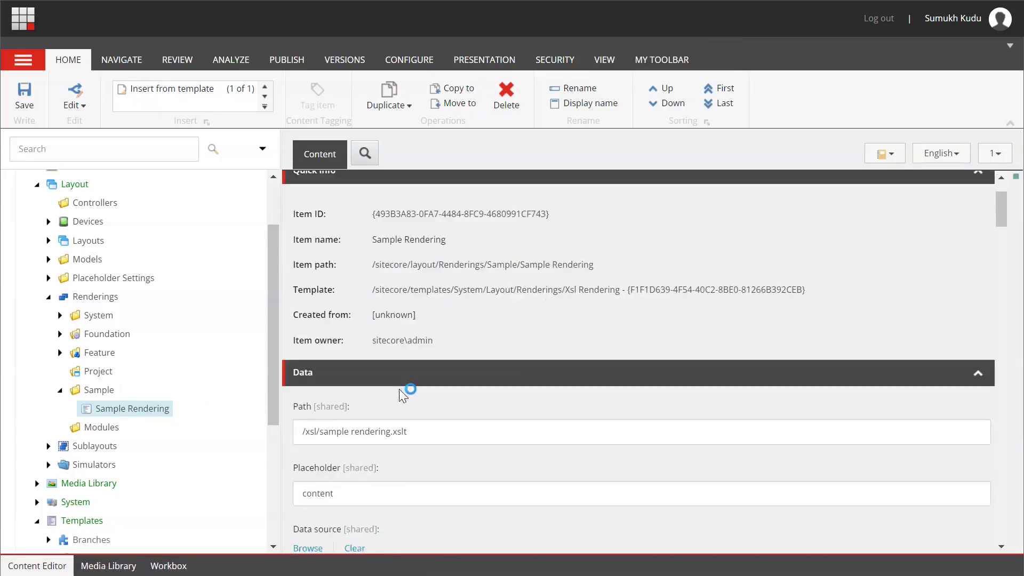
{"action": "scroll", "coordinate": [400, 396], "scroll_direction": "down", "scroll_amount": 2}
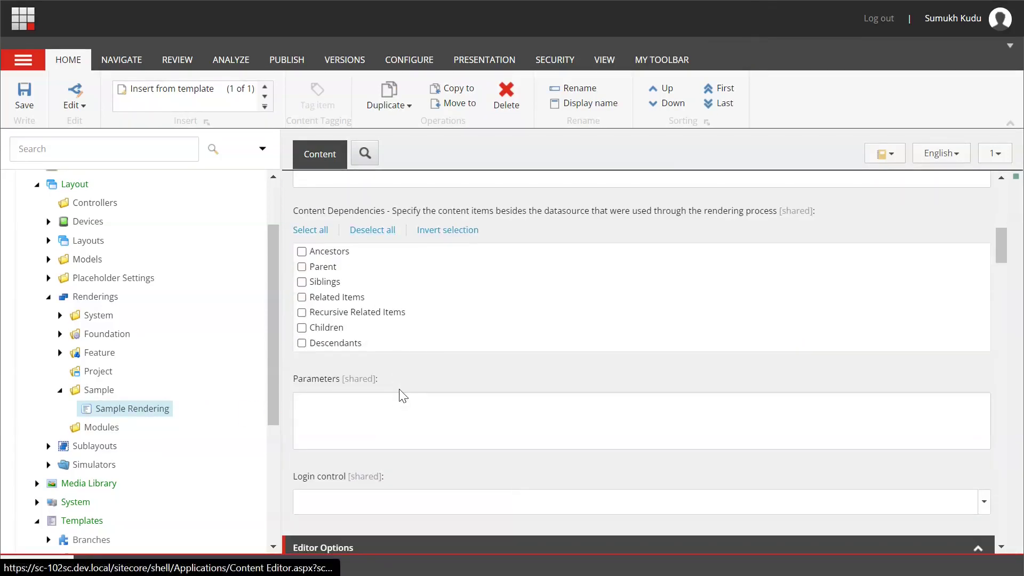
{"action": "scroll", "coordinate": [317, 412], "scroll_direction": "down", "scroll_amount": 8}
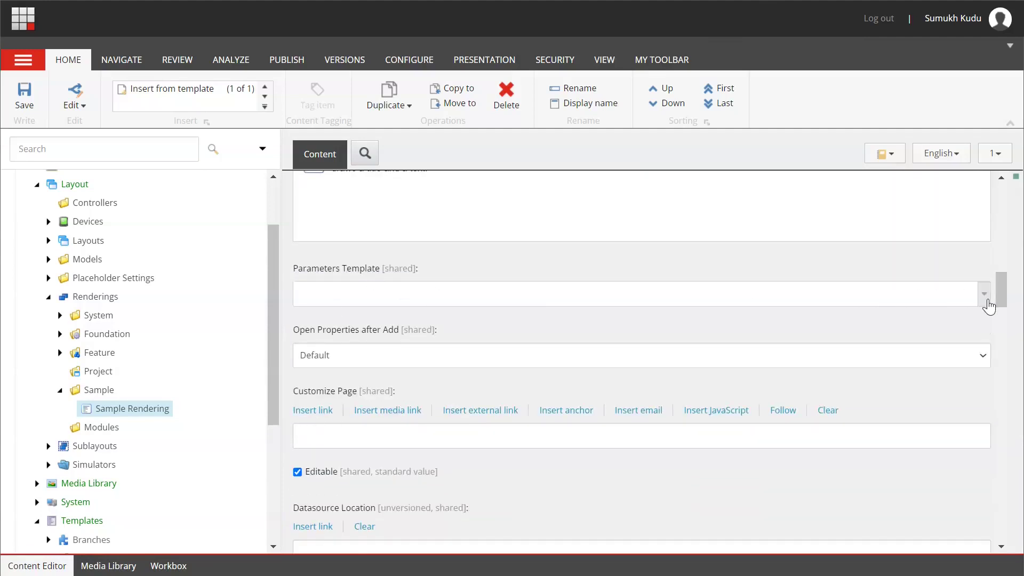
{"action": "left_click", "coordinate": [983, 295]}
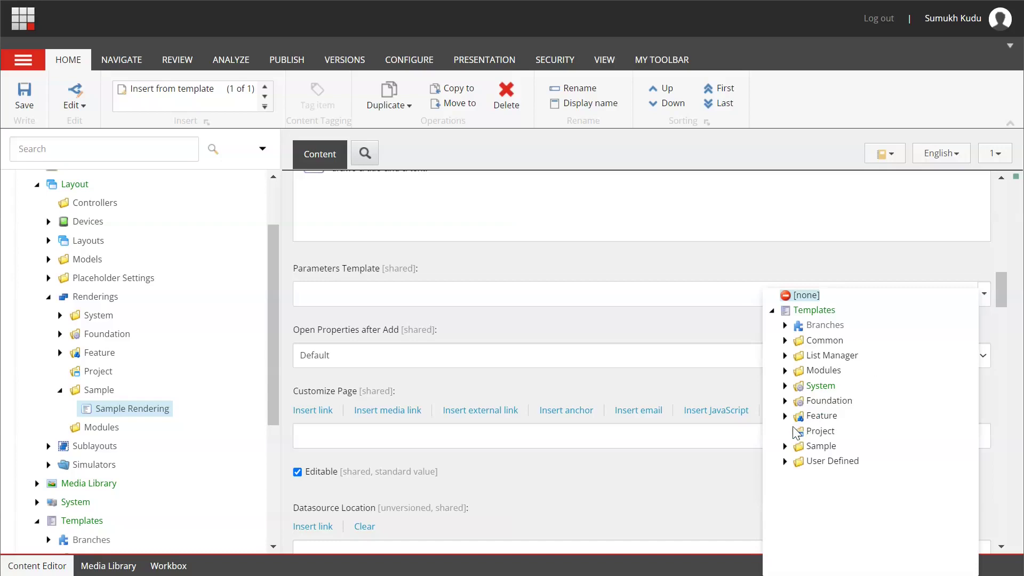
{"action": "left_click", "coordinate": [784, 461]}
{"action": "left_click", "coordinate": [798, 477]}
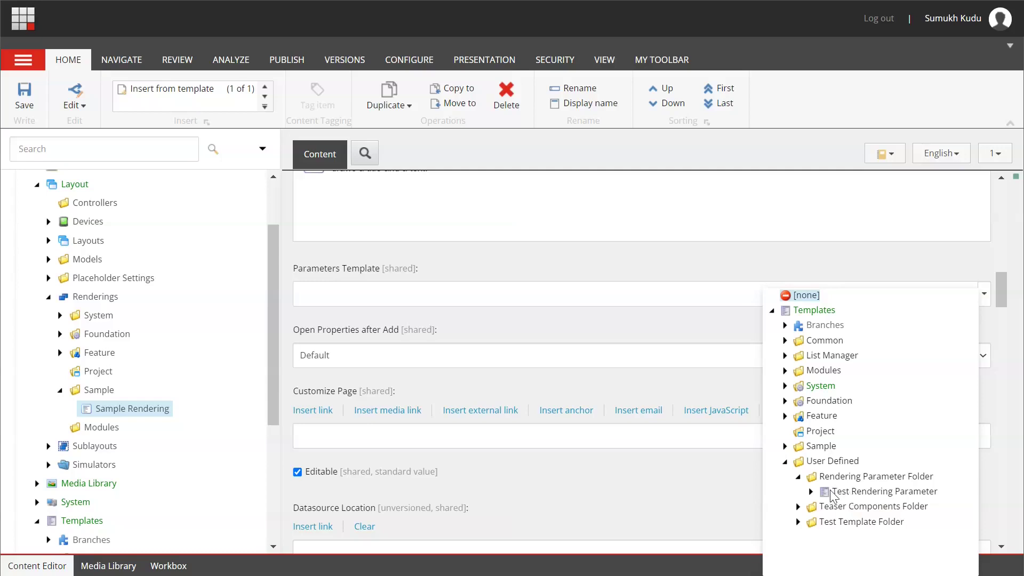
{"action": "left_click", "coordinate": [560, 449]}
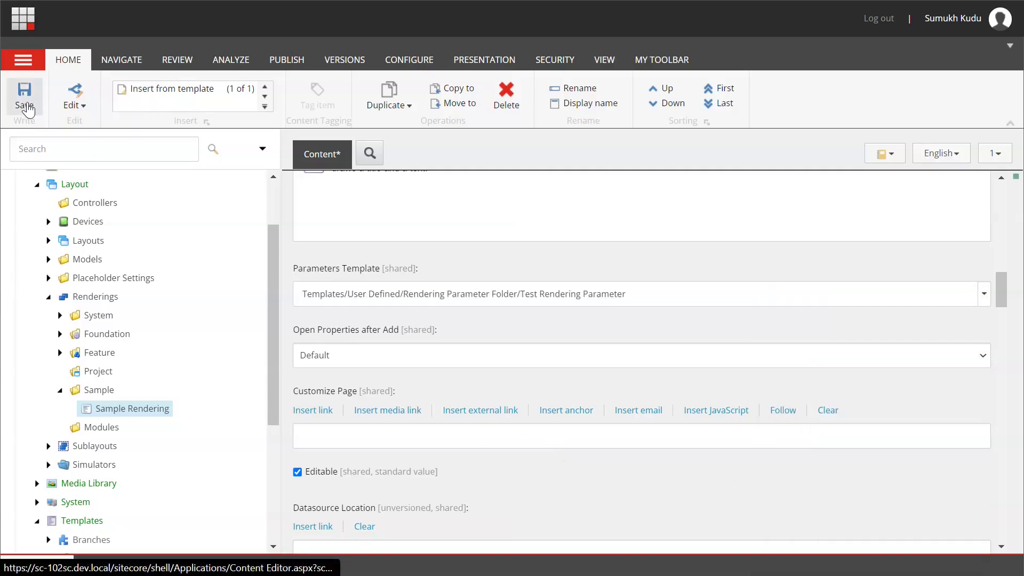
{"action": "left_click", "coordinate": [24, 101]}
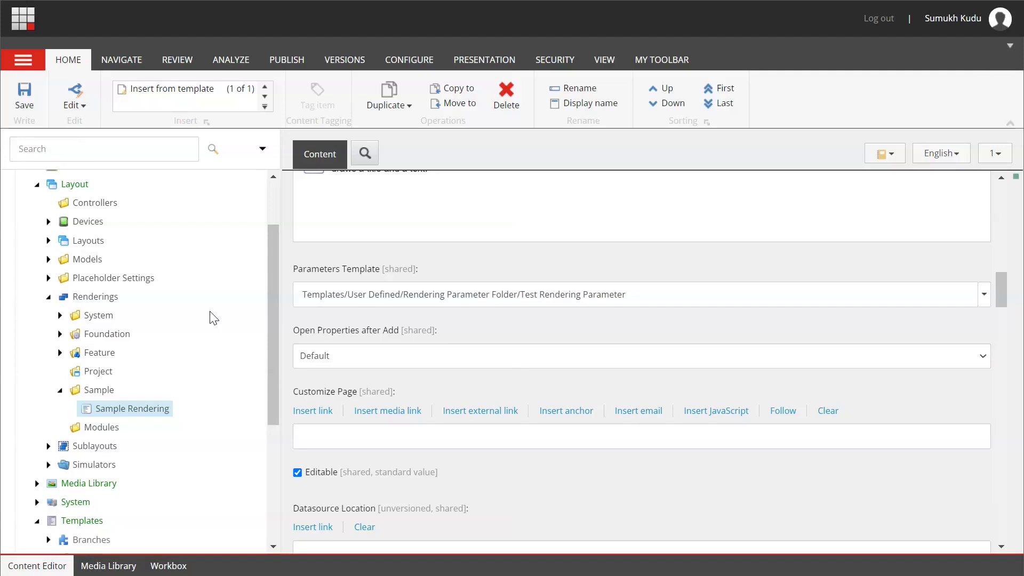
{"action": "scroll", "coordinate": [214, 318], "scroll_direction": "up", "scroll_amount": 2}
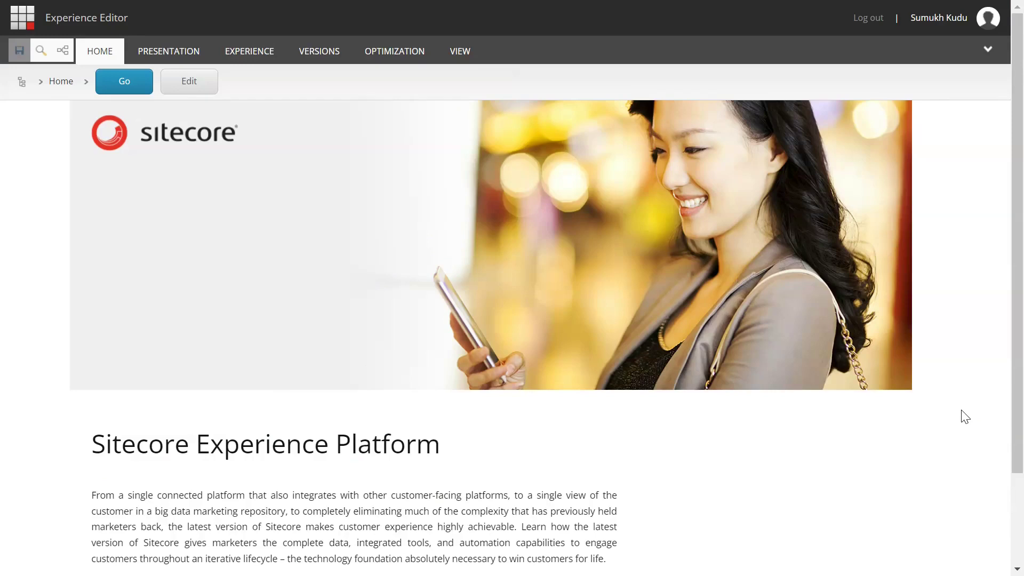
Open the component properties of Sample Rendering on the Home page
{"action": "scroll", "coordinate": [468, 421], "scroll_direction": "down", "scroll_amount": 2}
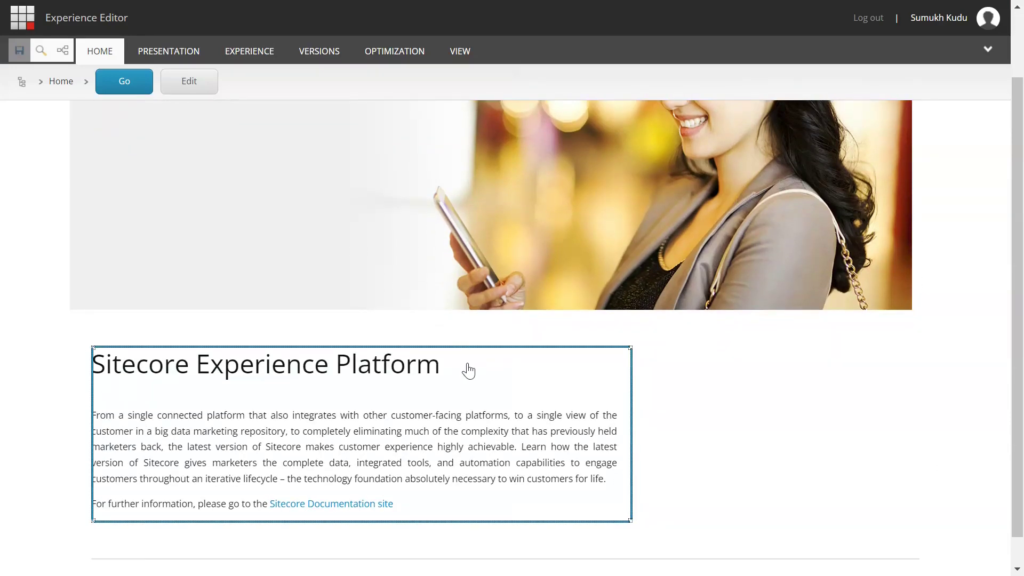
{"action": "left_click", "coordinate": [468, 370]}
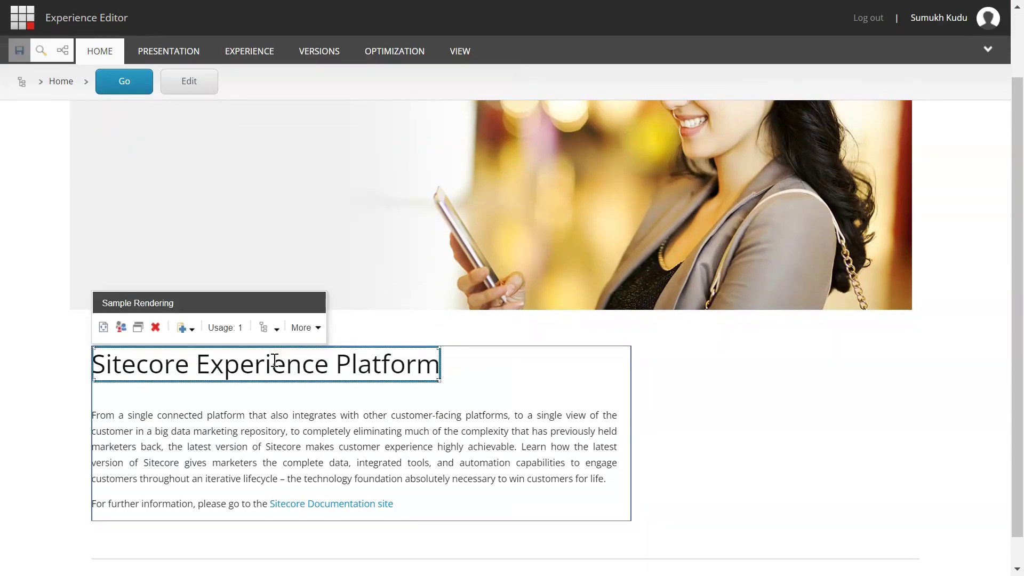
{"action": "left_click", "coordinate": [317, 335]}
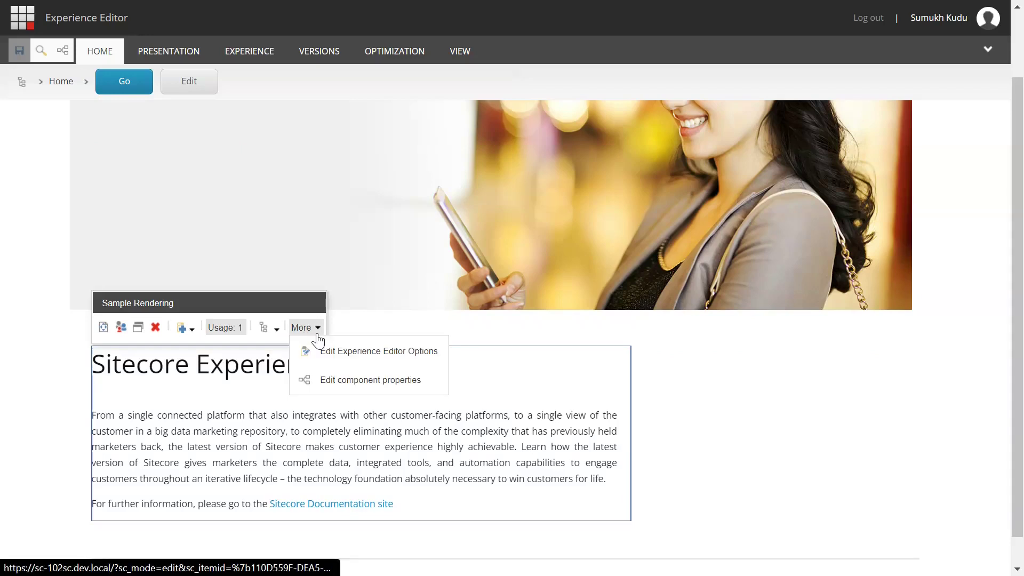
{"action": "left_click", "coordinate": [324, 382]}
Tick then untick Change Background Color, and confirm the properties with it unchecked
{"action": "scroll", "coordinate": [324, 382], "scroll_direction": "down", "scroll_amount": 2}
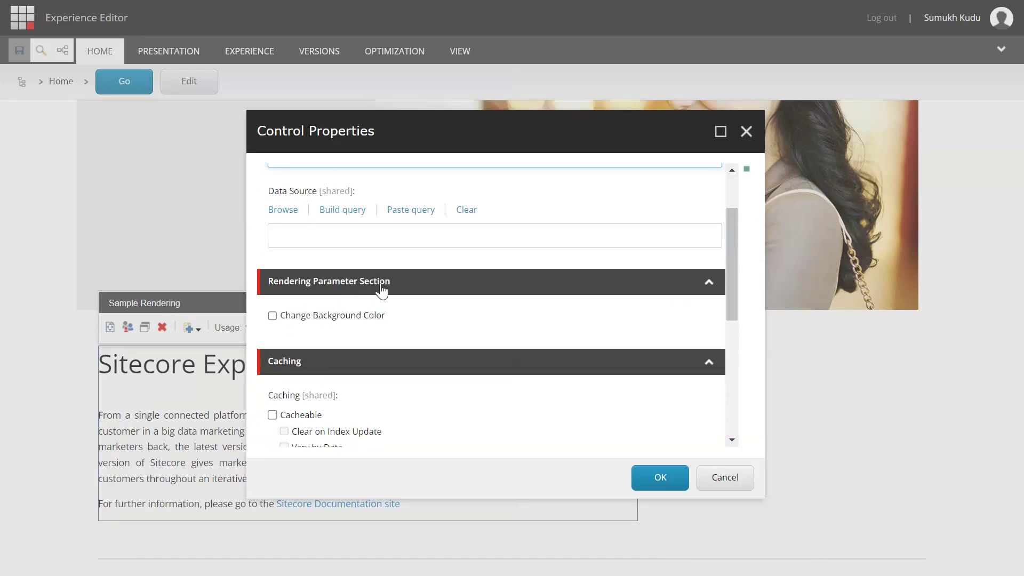
{"action": "left_click", "coordinate": [272, 317]}
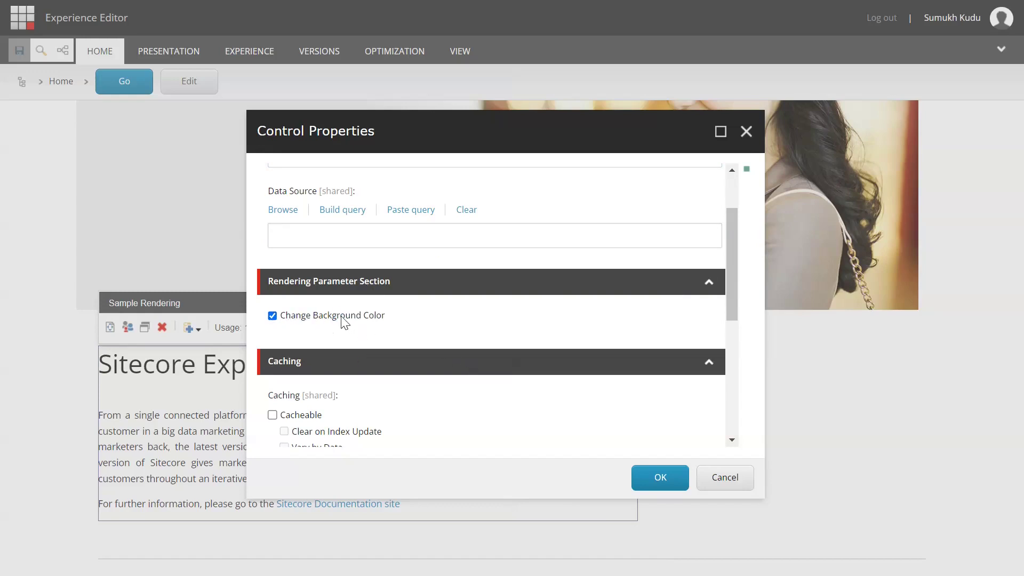
{"action": "left_click", "coordinate": [285, 317]}
{"action": "left_click", "coordinate": [660, 477]}
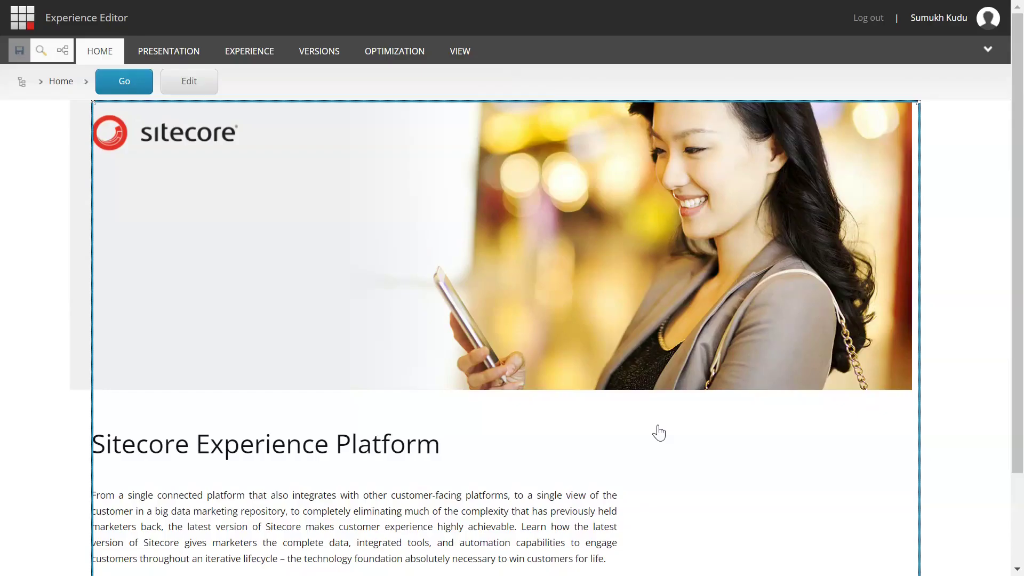